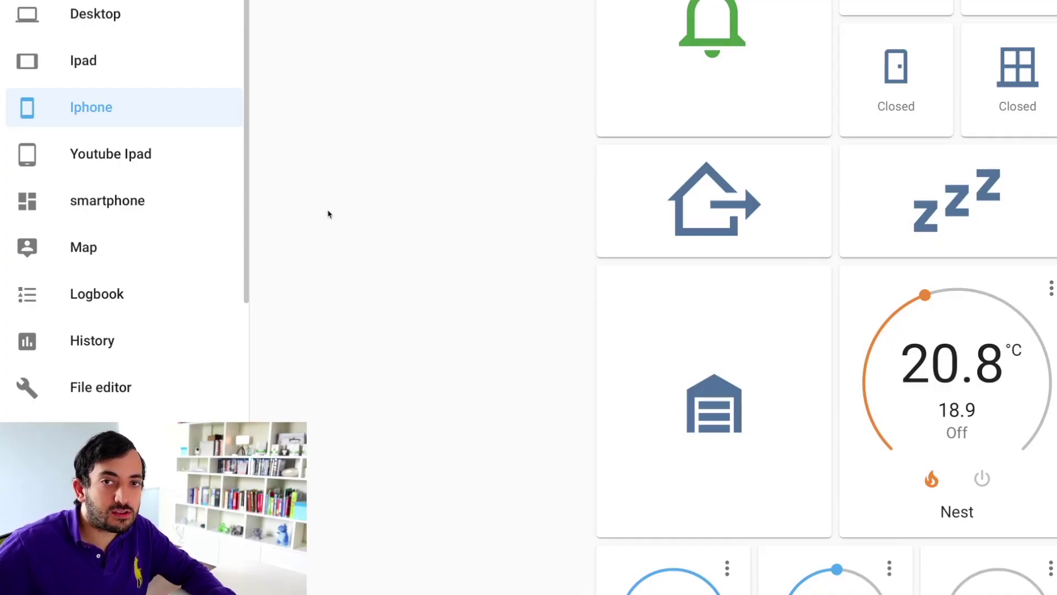
Go to Configuration and open the Automations list, with Kitchen Motion at the top
{"action": "scroll", "coordinate": [229, 401], "scroll_direction": "down", "scroll_amount": 5}
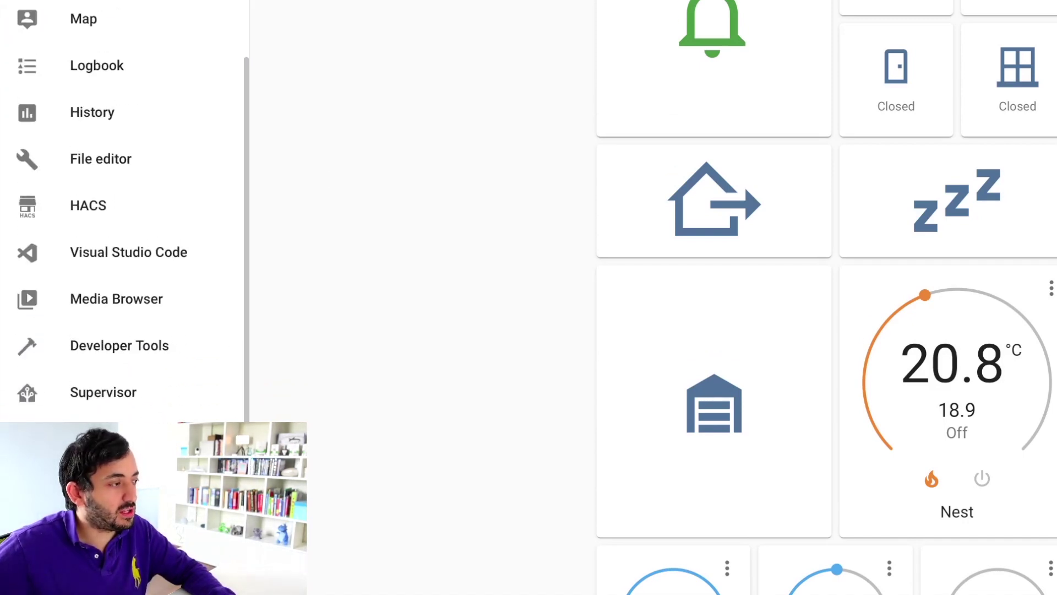
{"action": "left_click", "coordinate": [165, 435]}
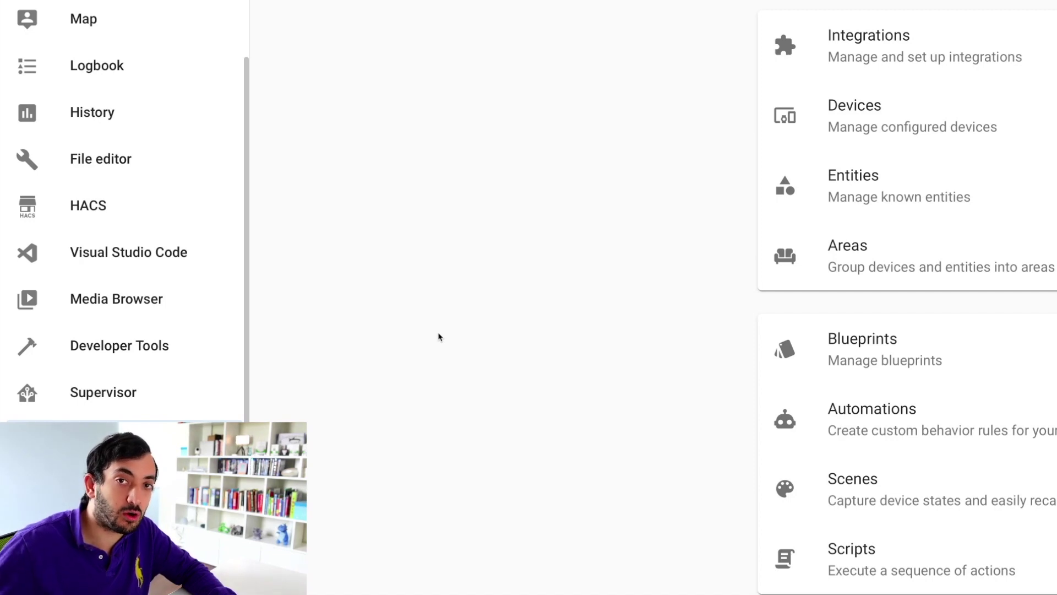
{"action": "scroll", "coordinate": [598, 295], "scroll_direction": "down", "scroll_amount": 1}
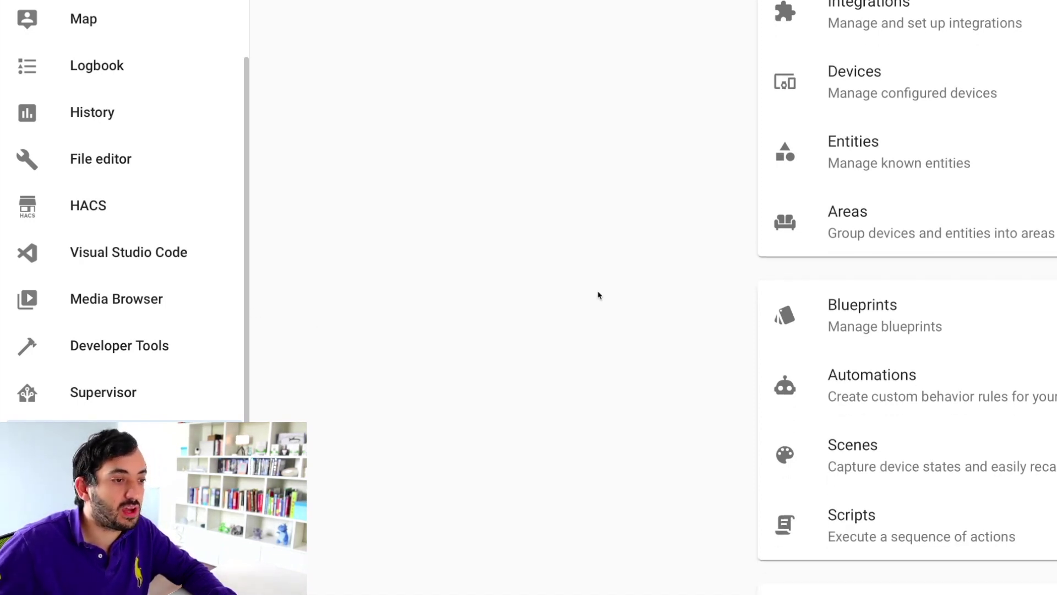
{"action": "scroll", "coordinate": [598, 296], "scroll_direction": "down", "scroll_amount": 3}
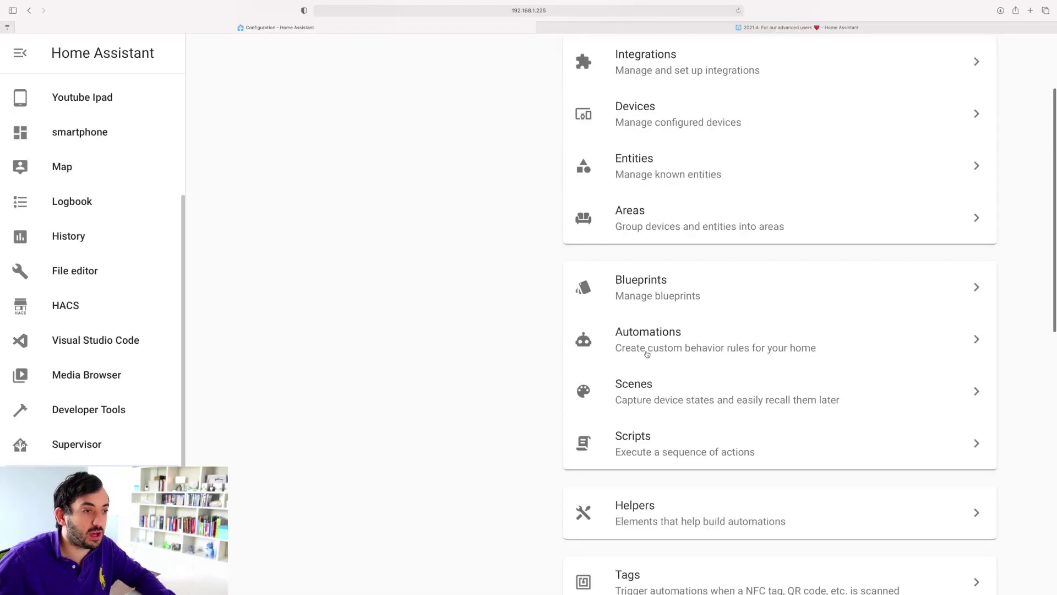
{"action": "left_click", "coordinate": [656, 339]}
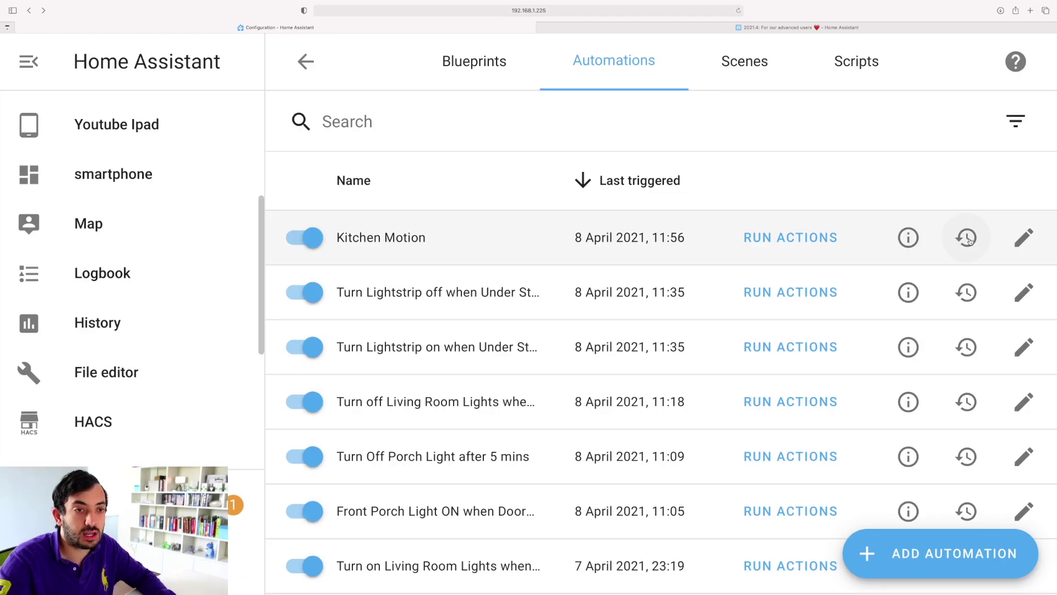
Open the Kitchen Motion trace for its 8 April 2021, 11:57:06 run
{"action": "left_click", "coordinate": [968, 238]}
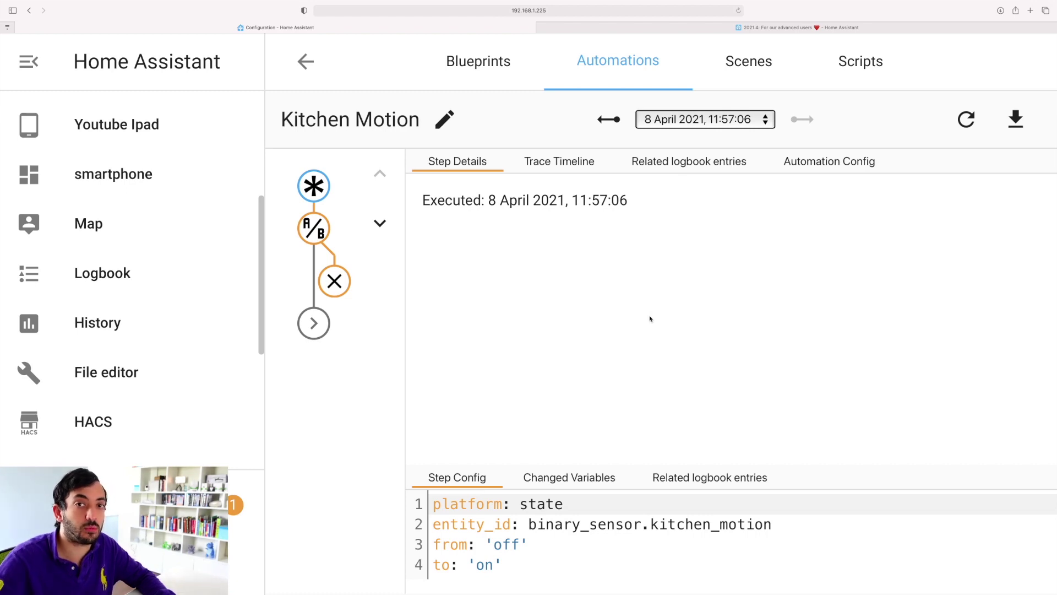
Check the Garage door automation's traces, which show 'No traces found'
{"action": "left_click", "coordinate": [306, 61]}
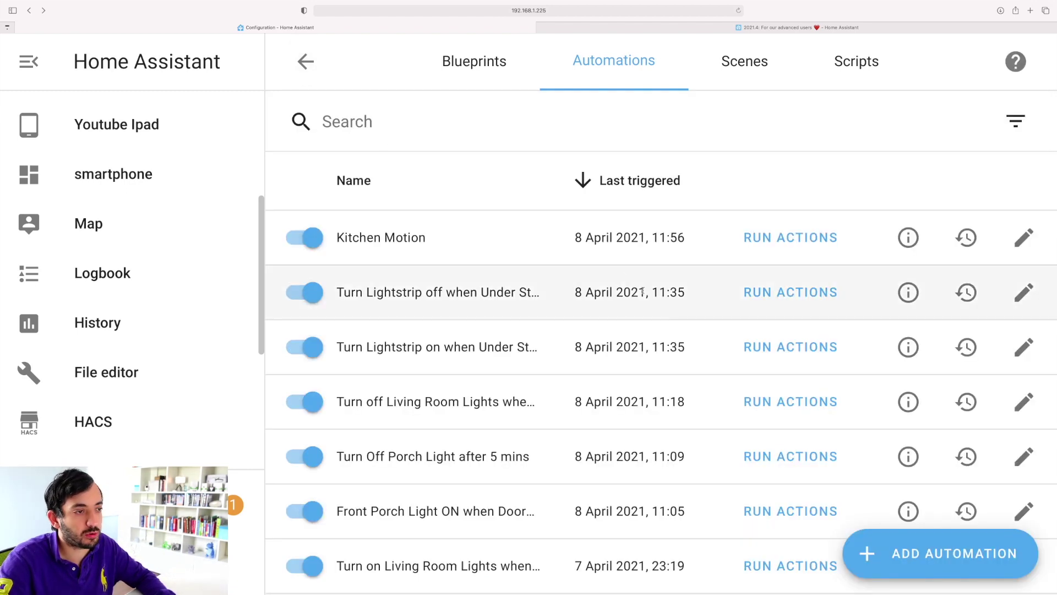
{"action": "scroll", "coordinate": [721, 362], "scroll_direction": "down", "scroll_amount": 3}
{"action": "scroll", "coordinate": [722, 361], "scroll_direction": "down", "scroll_amount": 1}
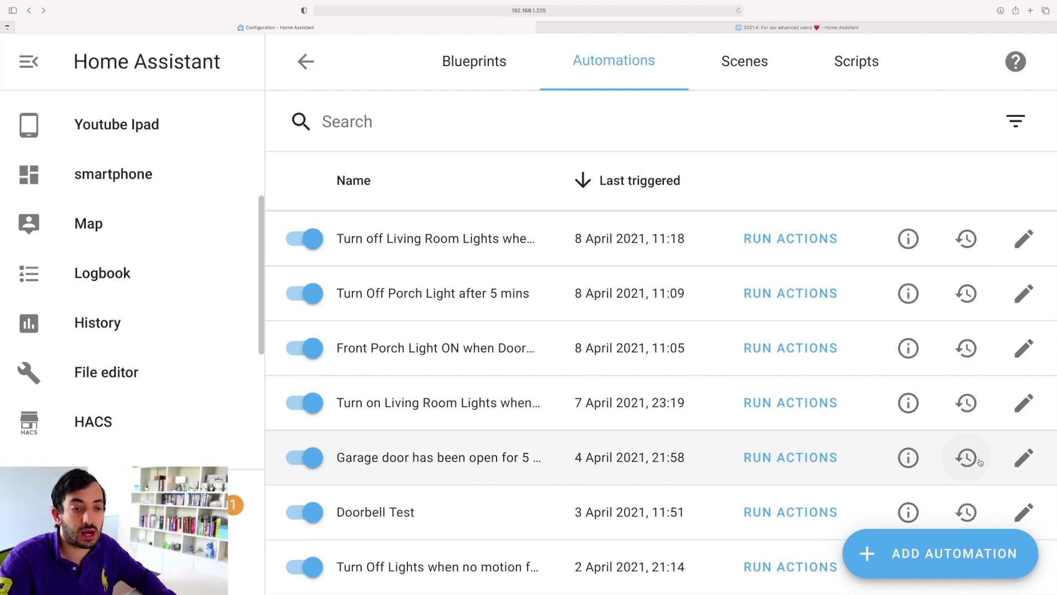
{"action": "left_click", "coordinate": [967, 461]}
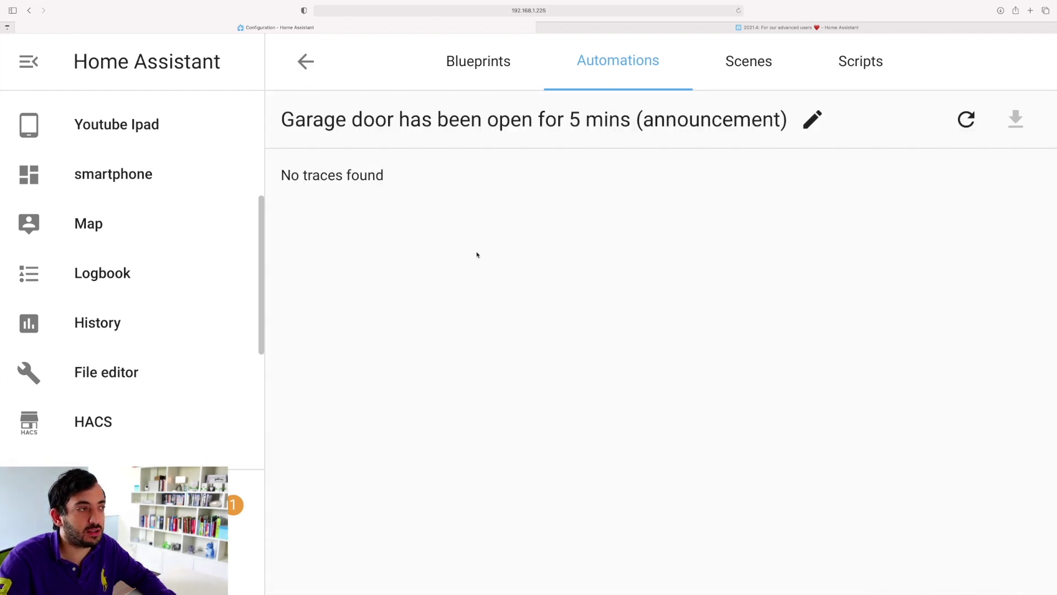
{"action": "left_click_drag", "start_coordinate": [278, 175], "coordinate": [462, 173]}
{"action": "left_click", "coordinate": [463, 173]}
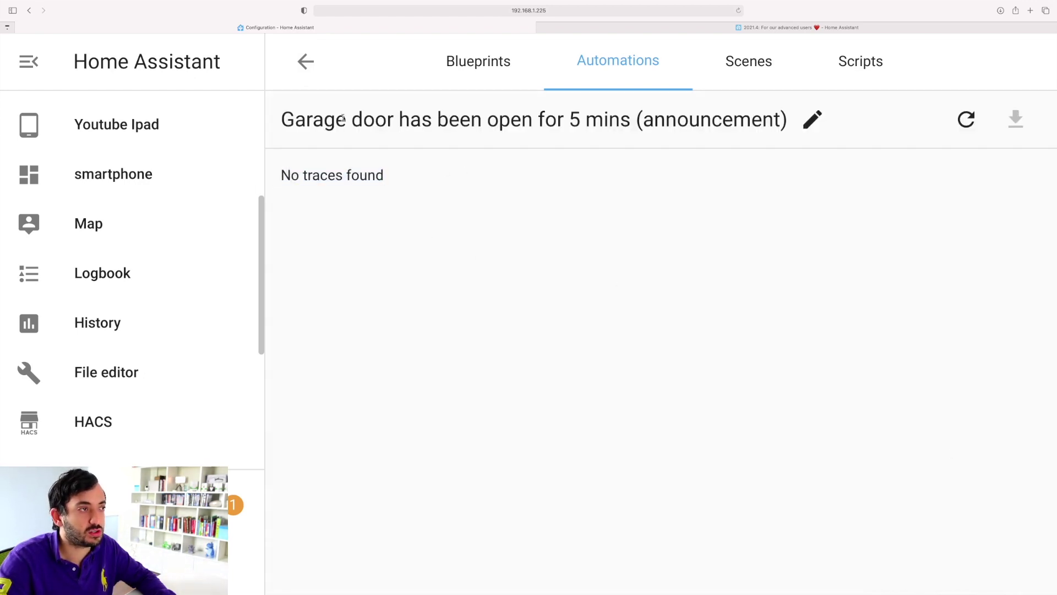
Run the Garage door has been open for 5 mins actions, updating last triggered to 12:03
{"action": "left_click", "coordinate": [306, 70]}
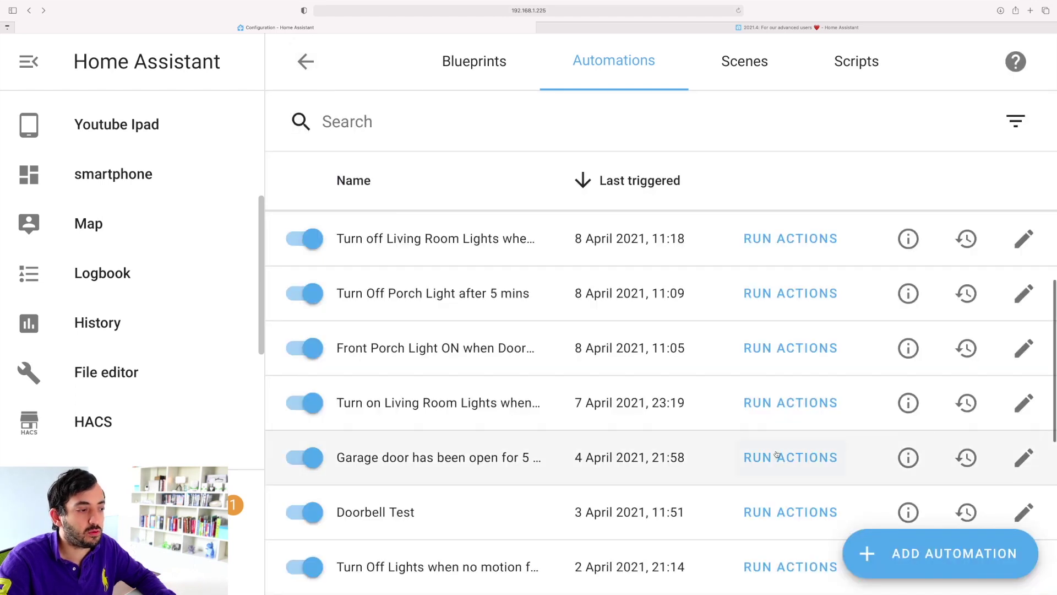
{"action": "scroll", "coordinate": [773, 455], "scroll_direction": "down", "scroll_amount": 2}
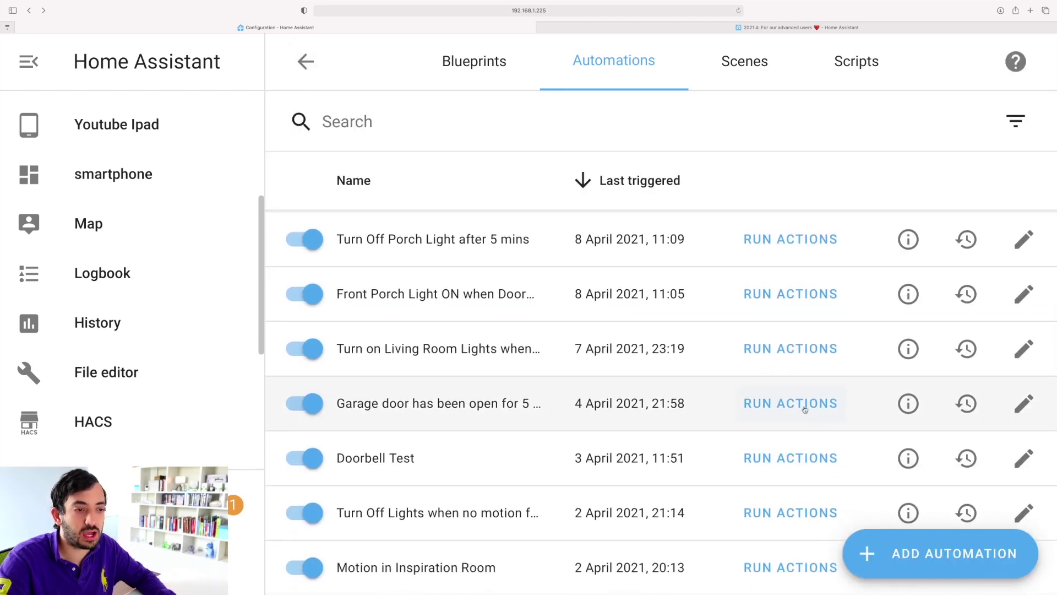
{"action": "left_click", "coordinate": [805, 409]}
{"action": "scroll", "coordinate": [775, 396], "scroll_direction": "up", "scroll_amount": 4}
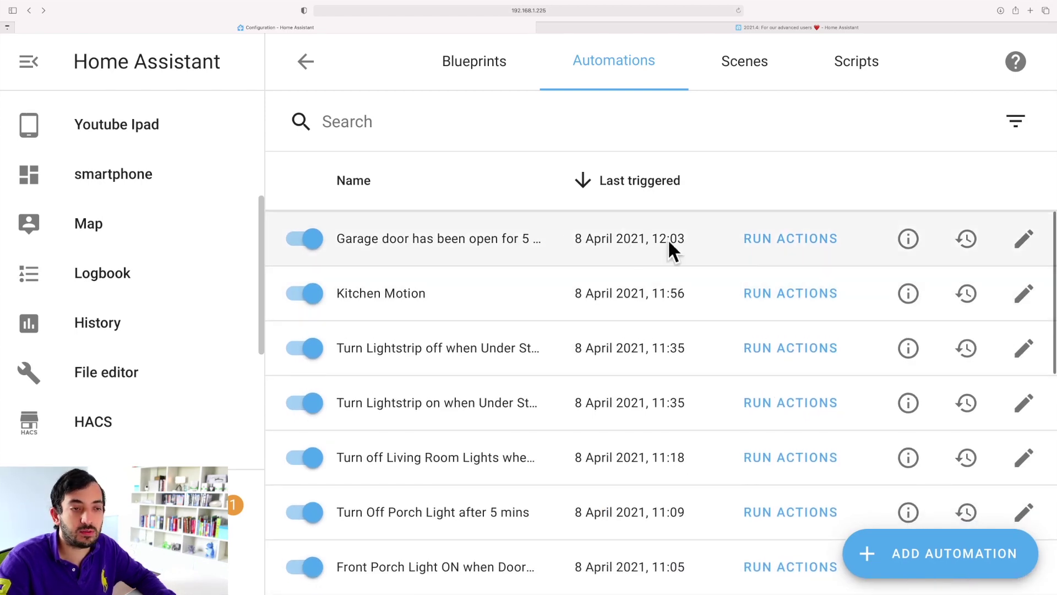
Open the new trace and step through its trigger, condition and unexecuted light.turn_on action
{"action": "left_click", "coordinate": [958, 250]}
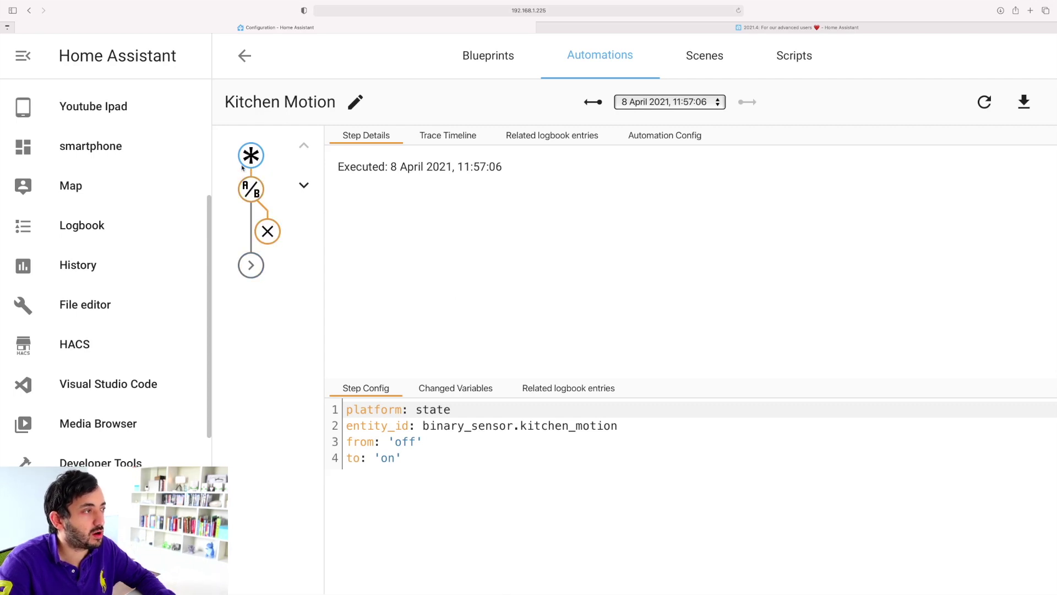
{"action": "left_click", "coordinate": [253, 193]}
{"action": "left_click", "coordinate": [251, 162]}
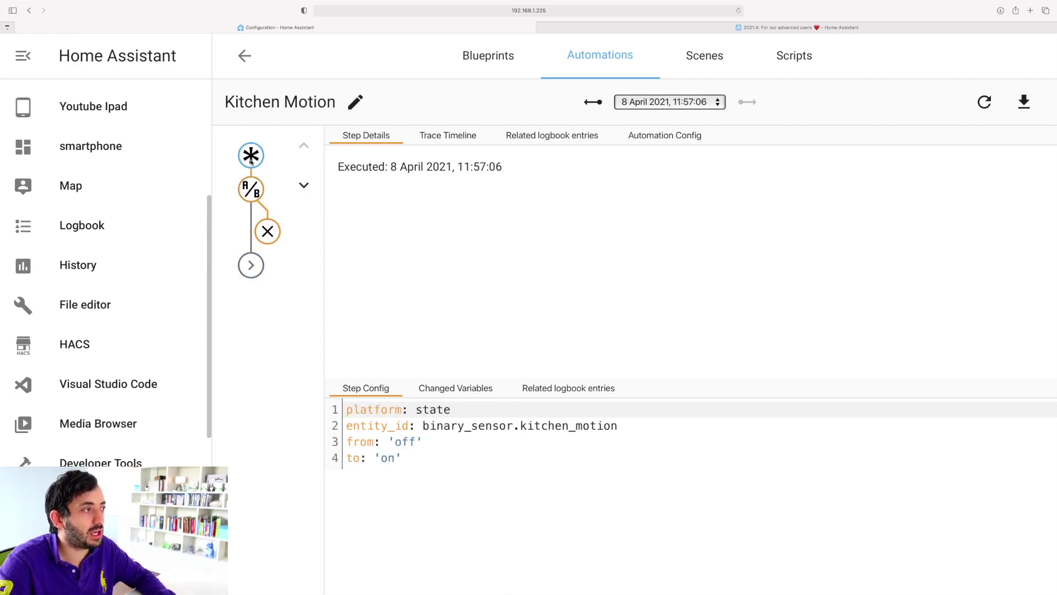
{"action": "left_click", "coordinate": [253, 193]}
{"action": "left_click", "coordinate": [252, 266]}
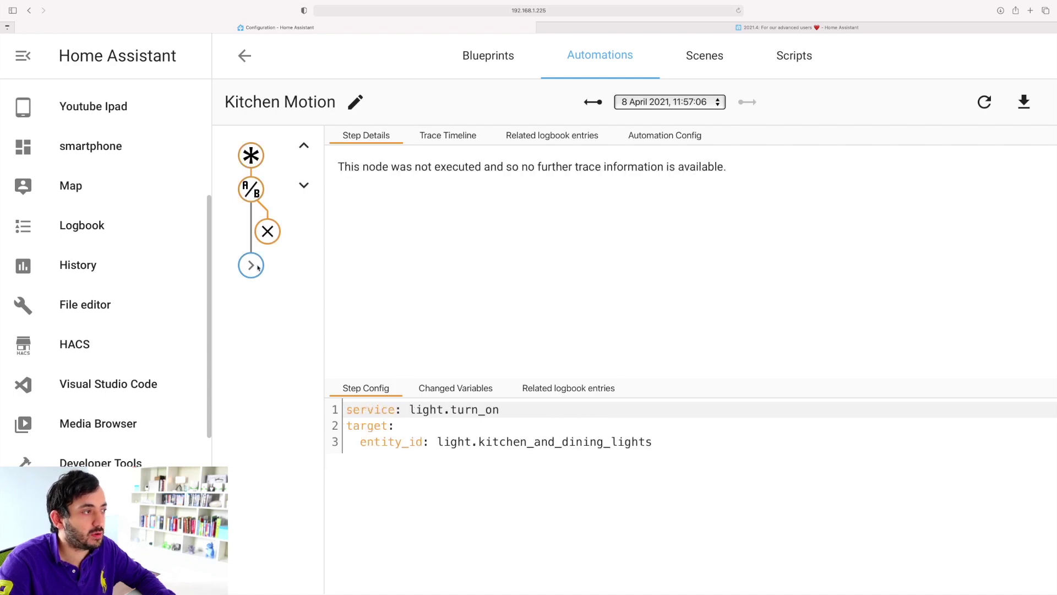
{"action": "left_click", "coordinate": [256, 194]}
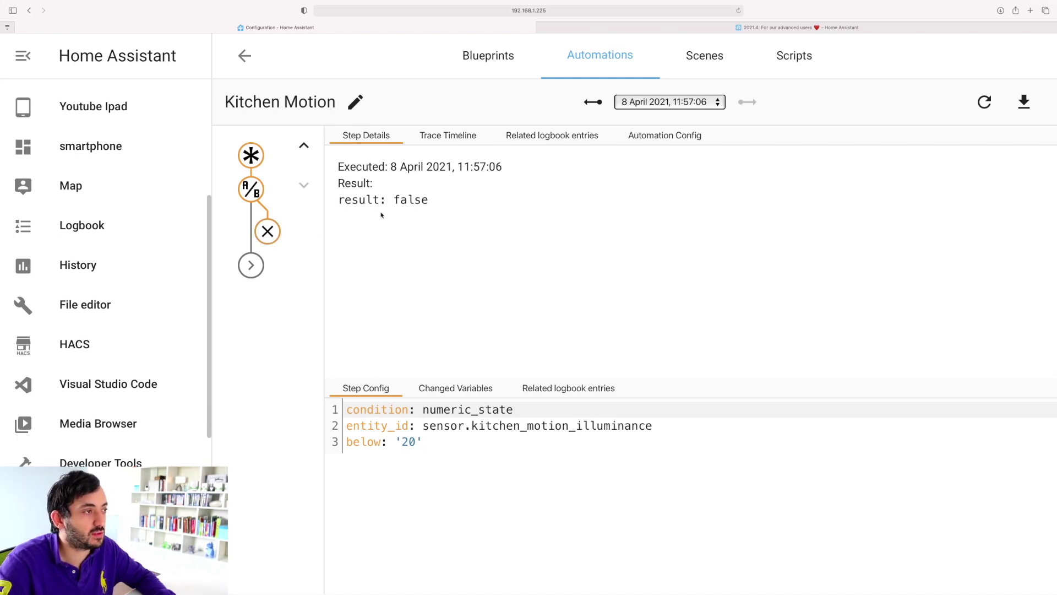
Review the condition's false result and the skipped light.turn_on on light.kitchen_and_dining_lights, then list recorded runs
{"action": "left_click_drag", "start_coordinate": [393, 199], "coordinate": [469, 198]}
{"action": "left_click", "coordinate": [469, 202]}
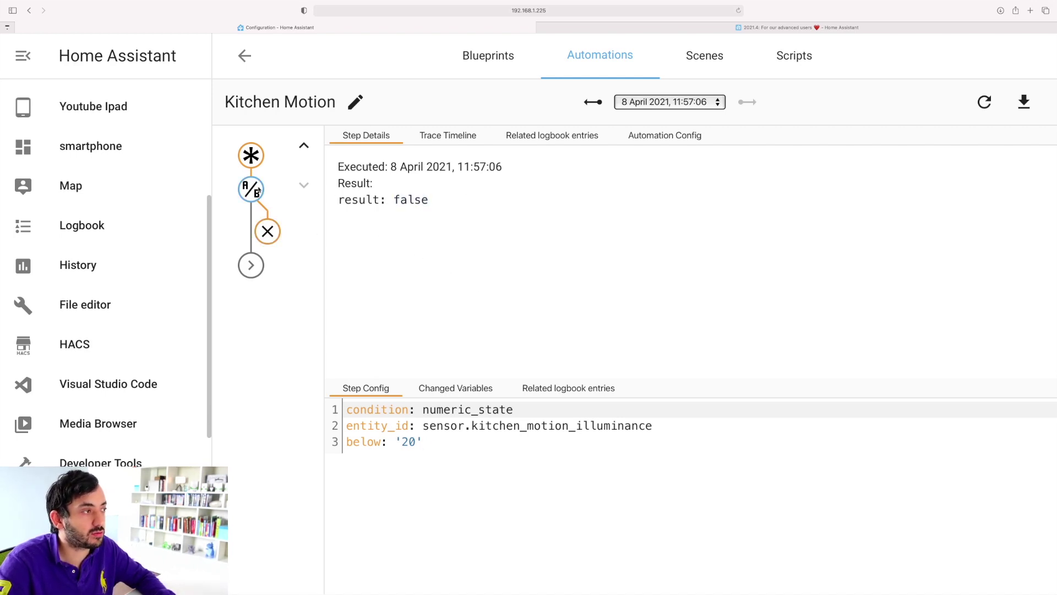
{"action": "left_click", "coordinate": [249, 264]}
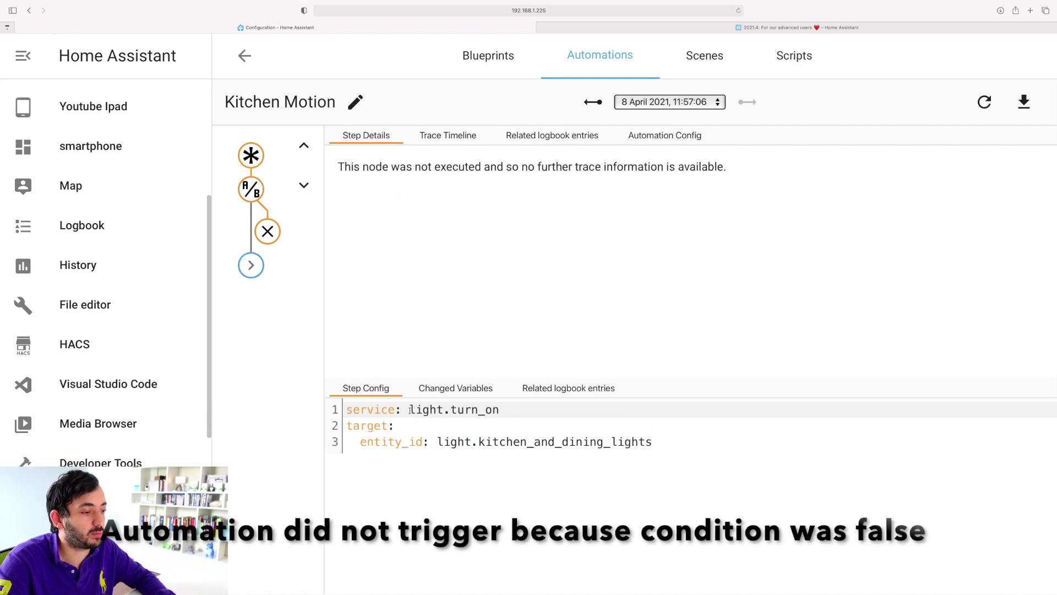
{"action": "left_click_drag", "start_coordinate": [411, 410], "coordinate": [501, 411]}
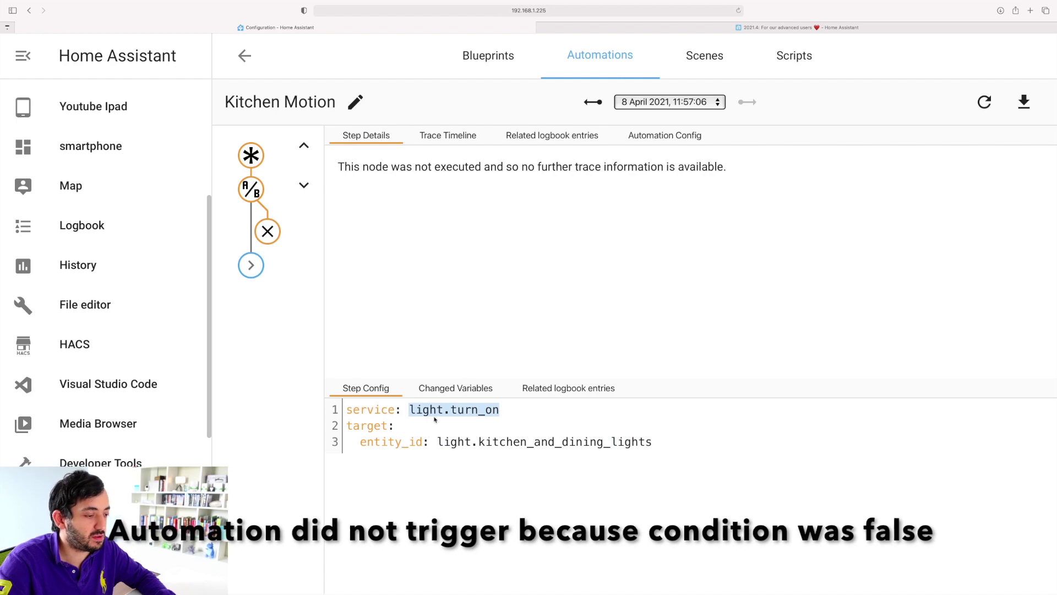
{"action": "left_click_drag", "start_coordinate": [438, 442], "coordinate": [678, 443]}
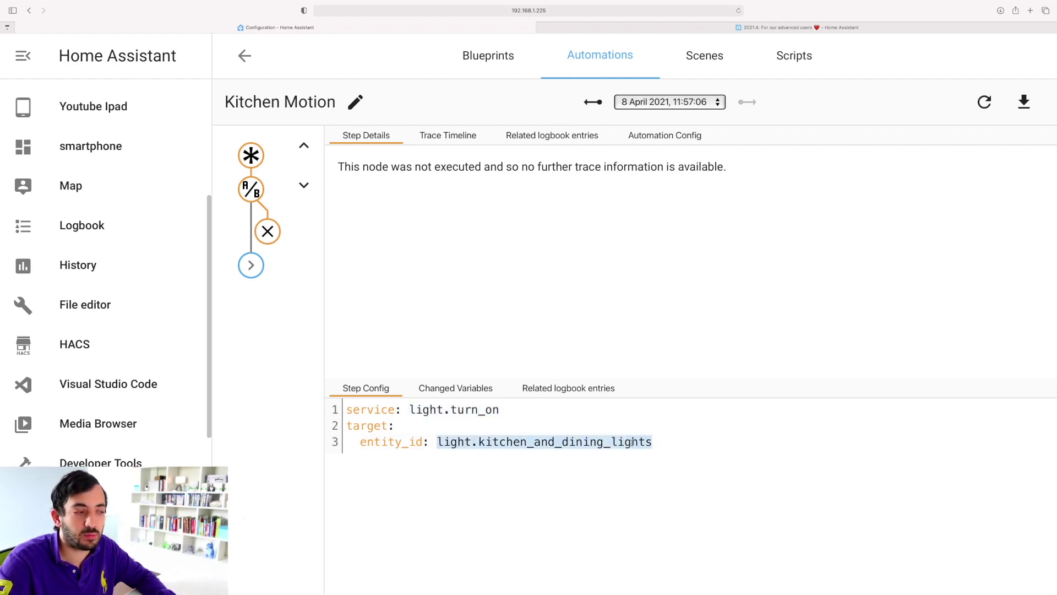
{"action": "left_click", "coordinate": [687, 102]}
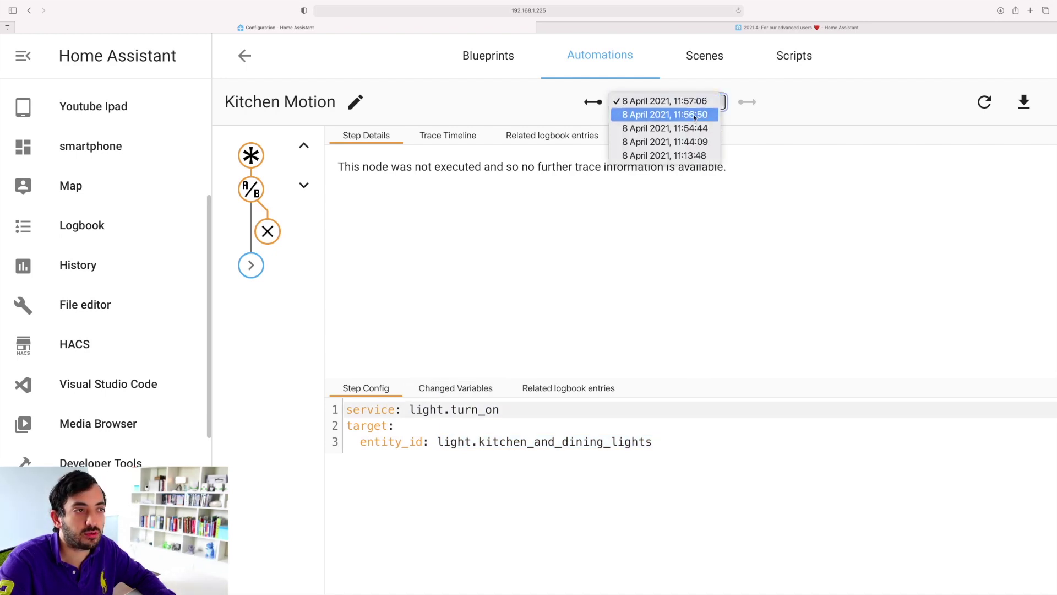
Switch to the 11:56:50 run and inspect its trigger, illuminance condition and executed light turn-on
{"action": "left_click", "coordinate": [647, 114]}
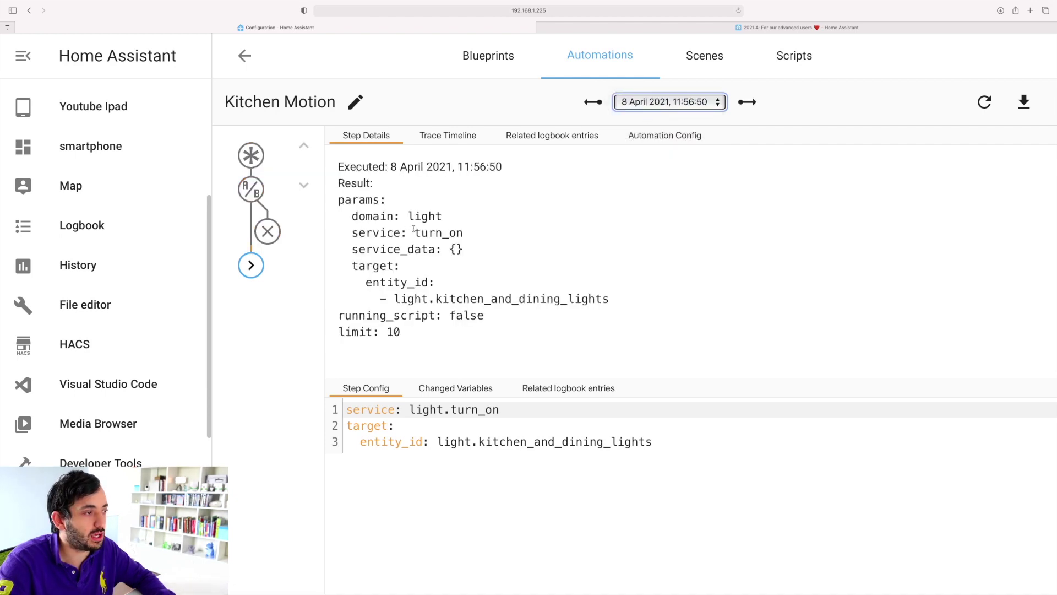
{"action": "left_click", "coordinate": [662, 108]}
{"action": "left_click", "coordinate": [670, 104]}
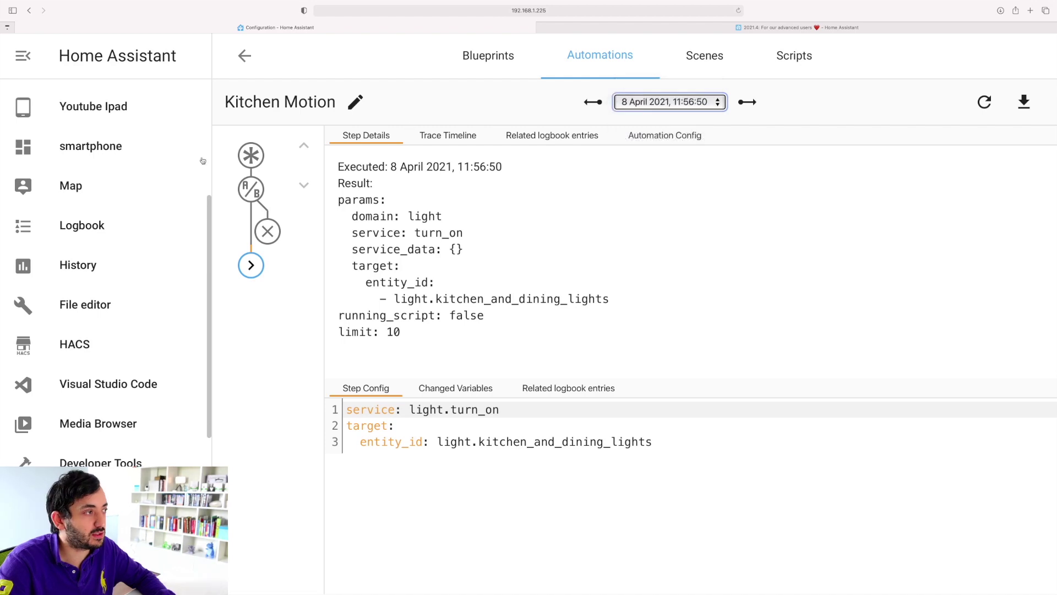
{"action": "left_click", "coordinate": [251, 155]}
{"action": "left_click", "coordinate": [273, 232]}
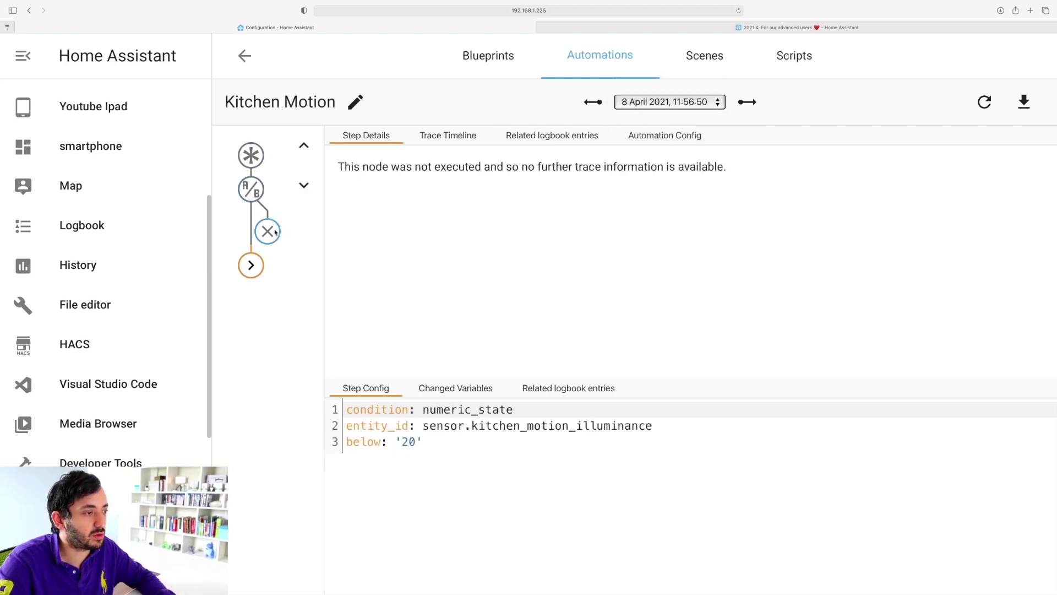
{"action": "left_click", "coordinate": [251, 266]}
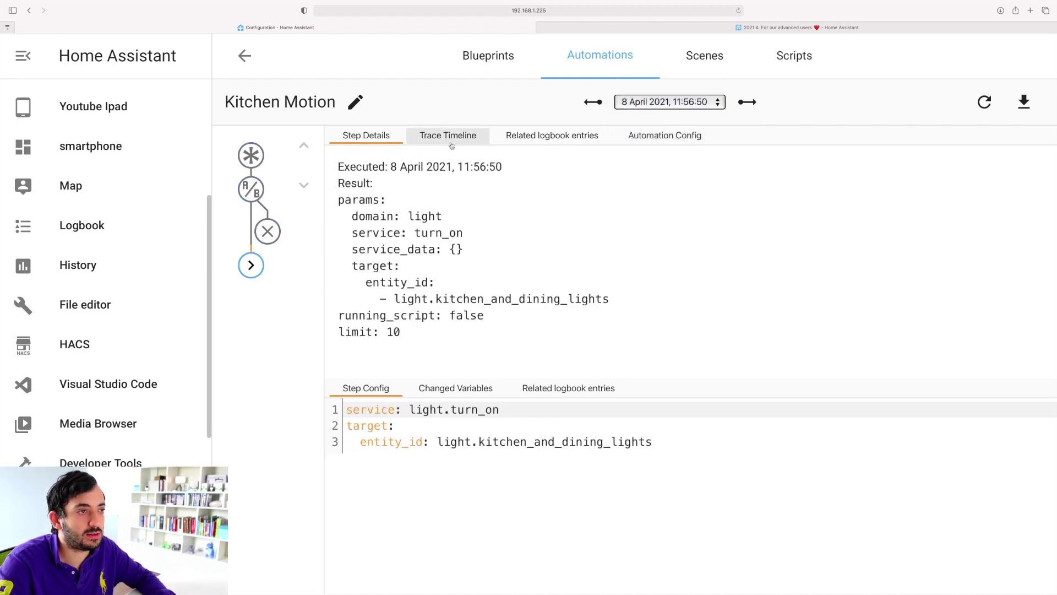
Switch to the 11:54:44 run, checking its failed illuminance condition, skipped action and trigger variables
{"action": "left_click", "coordinate": [658, 103]}
{"action": "left_click", "coordinate": [659, 114]}
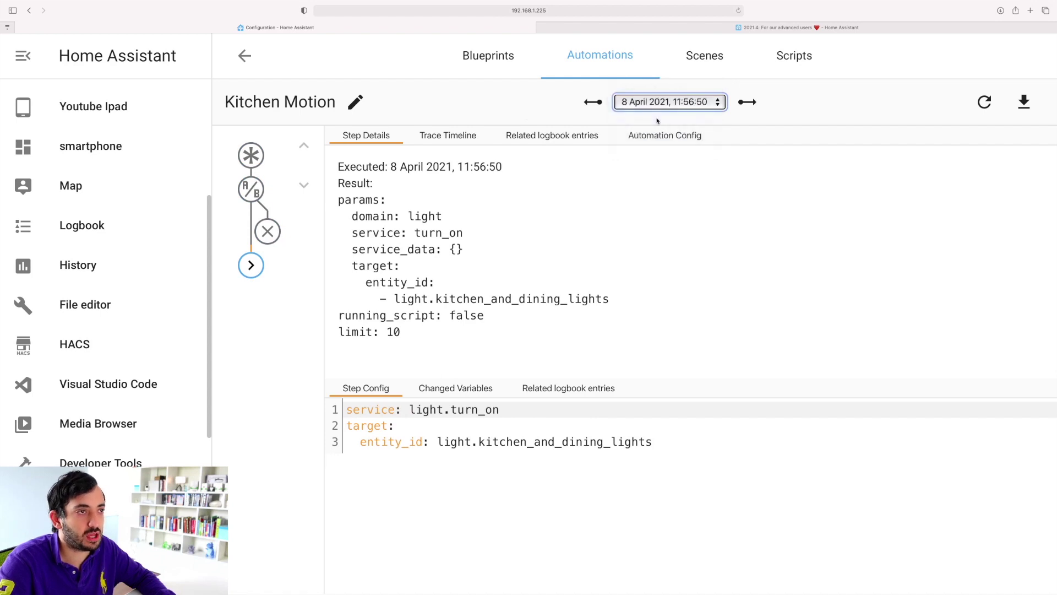
{"action": "left_click", "coordinate": [266, 235]}
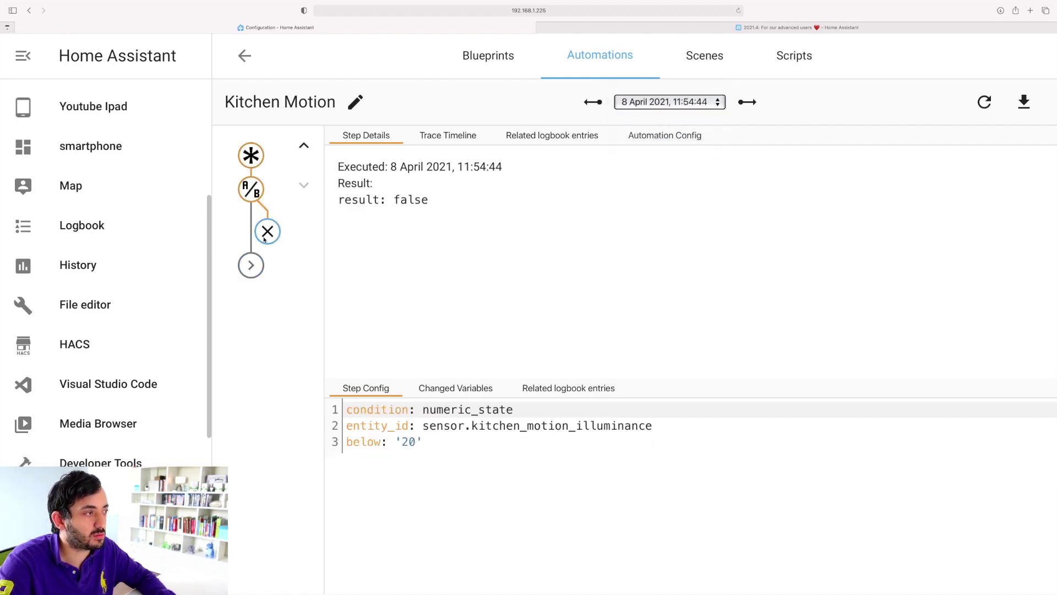
{"action": "left_click", "coordinate": [259, 268]}
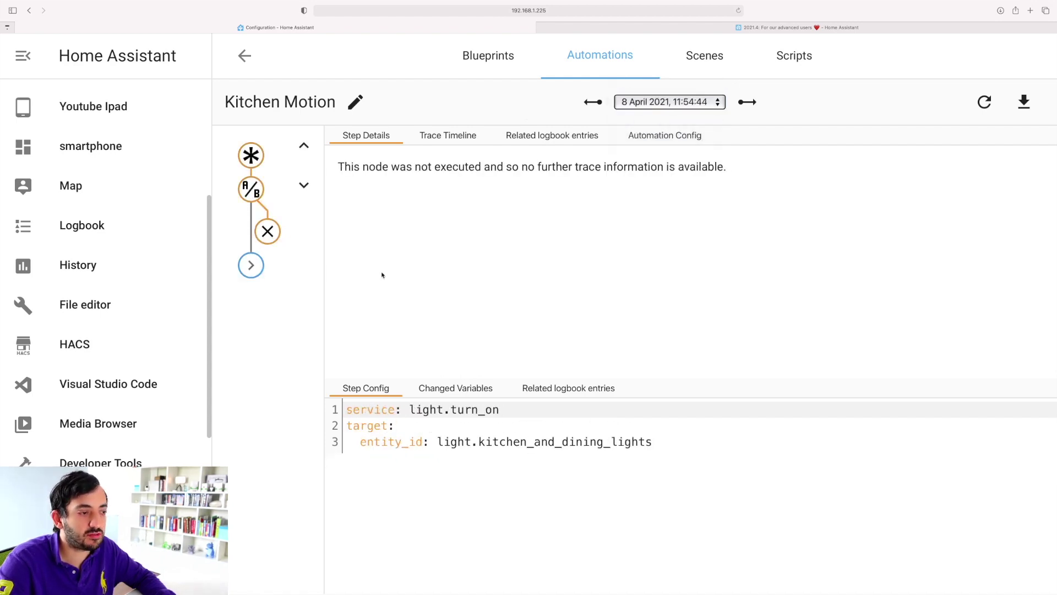
{"action": "left_click", "coordinate": [263, 160]}
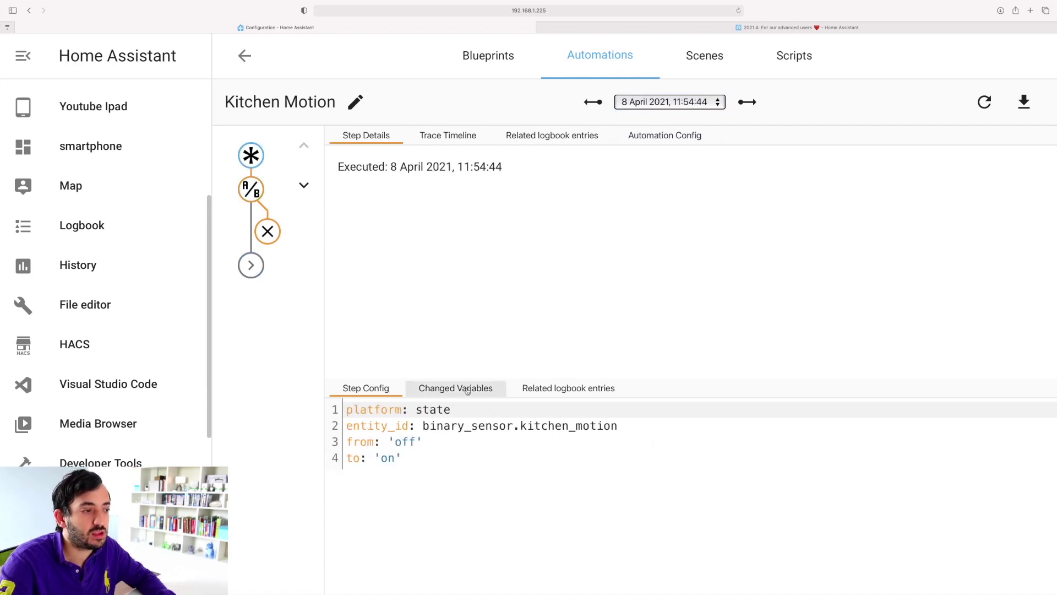
{"action": "left_click", "coordinate": [438, 389]}
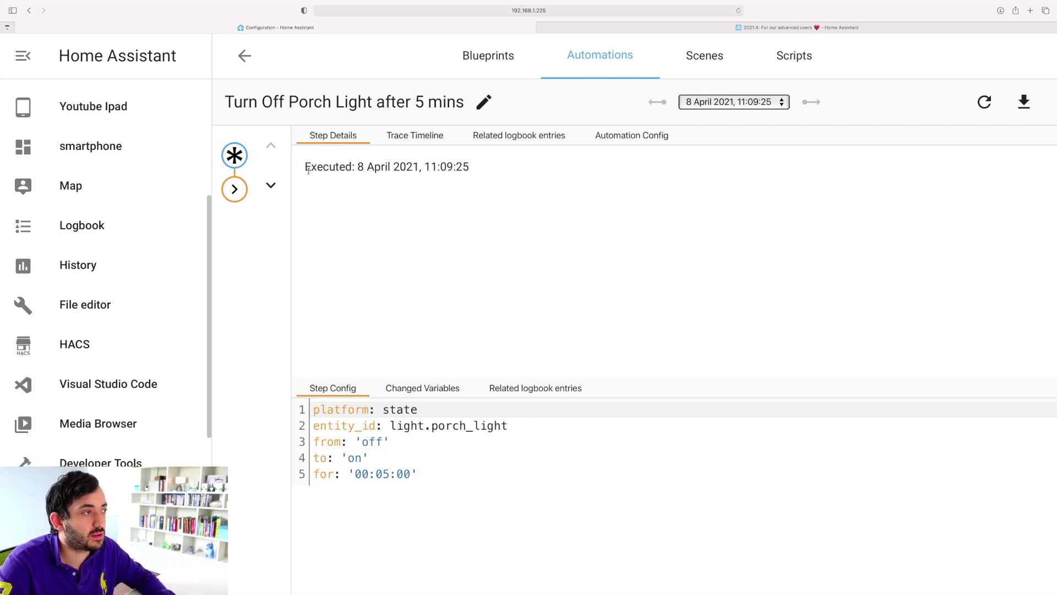
Check the executed timestamp, the Trace Timeline's 0.11-second runtime, and the related logbook entries
{"action": "left_click_drag", "start_coordinate": [306, 167], "coordinate": [527, 170]}
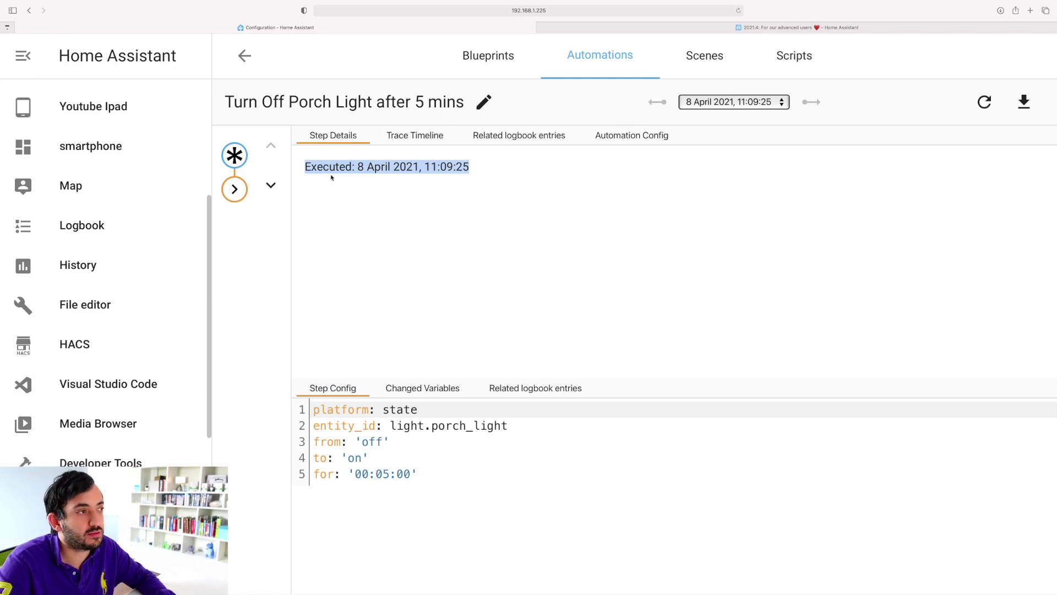
{"action": "left_click_drag", "start_coordinate": [353, 168], "coordinate": [467, 165]}
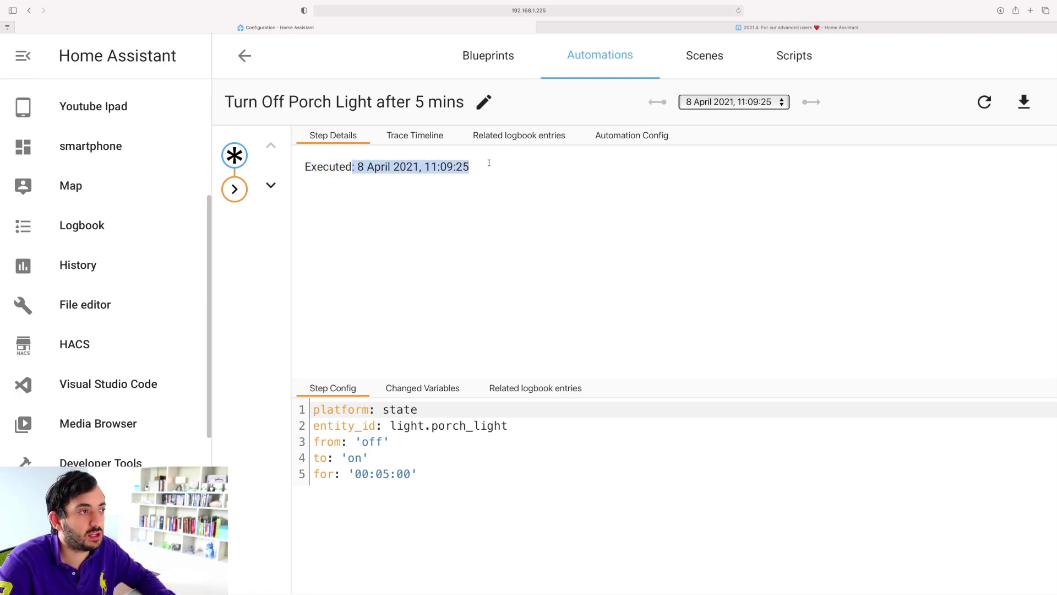
{"action": "left_click", "coordinate": [416, 167]}
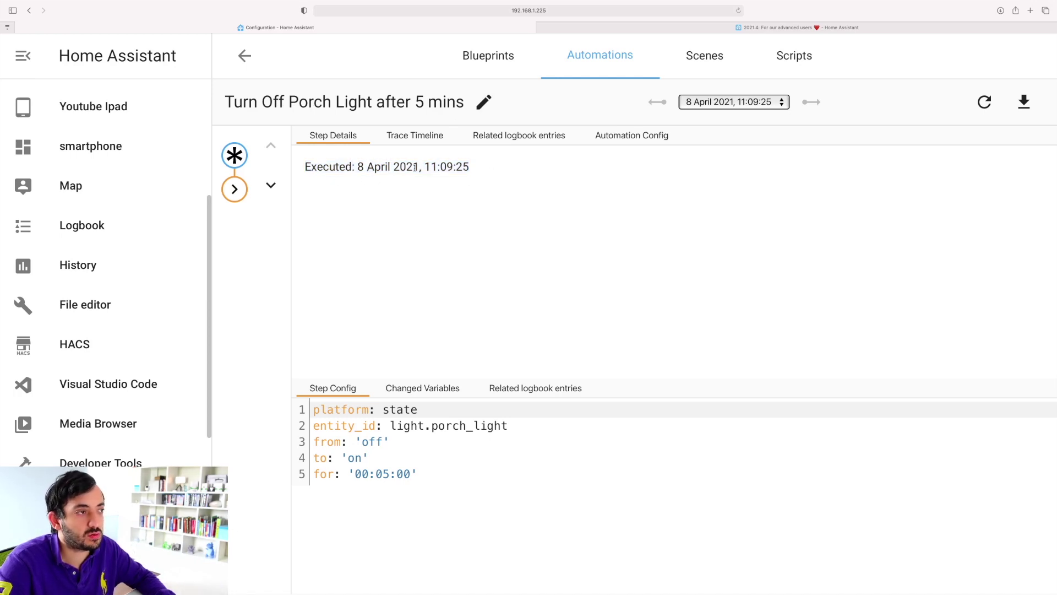
{"action": "left_click", "coordinate": [417, 139]}
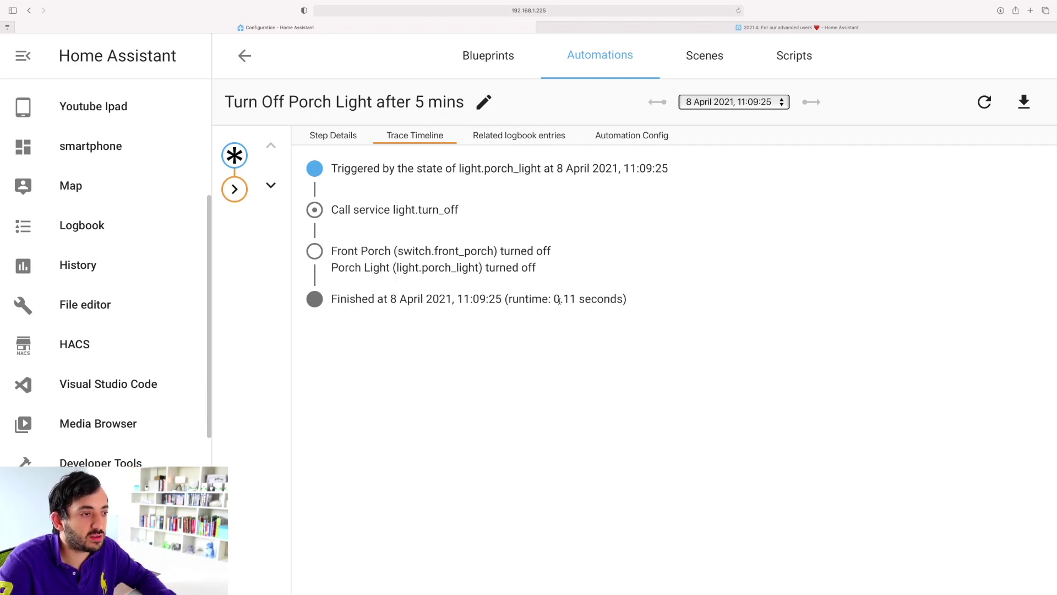
{"action": "left_click_drag", "start_coordinate": [507, 300], "coordinate": [624, 298]}
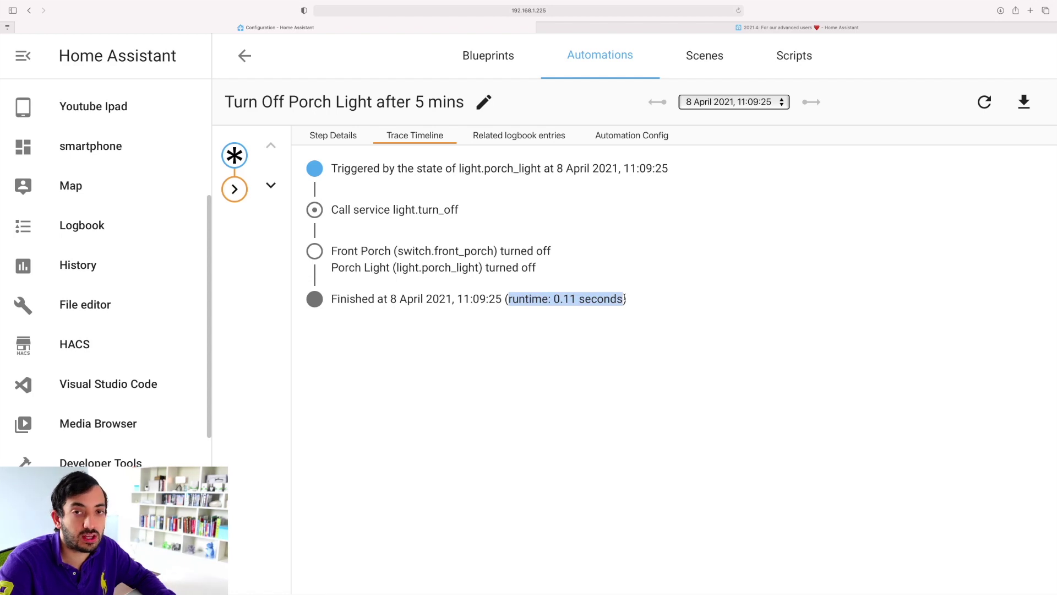
{"action": "left_click", "coordinate": [518, 136]}
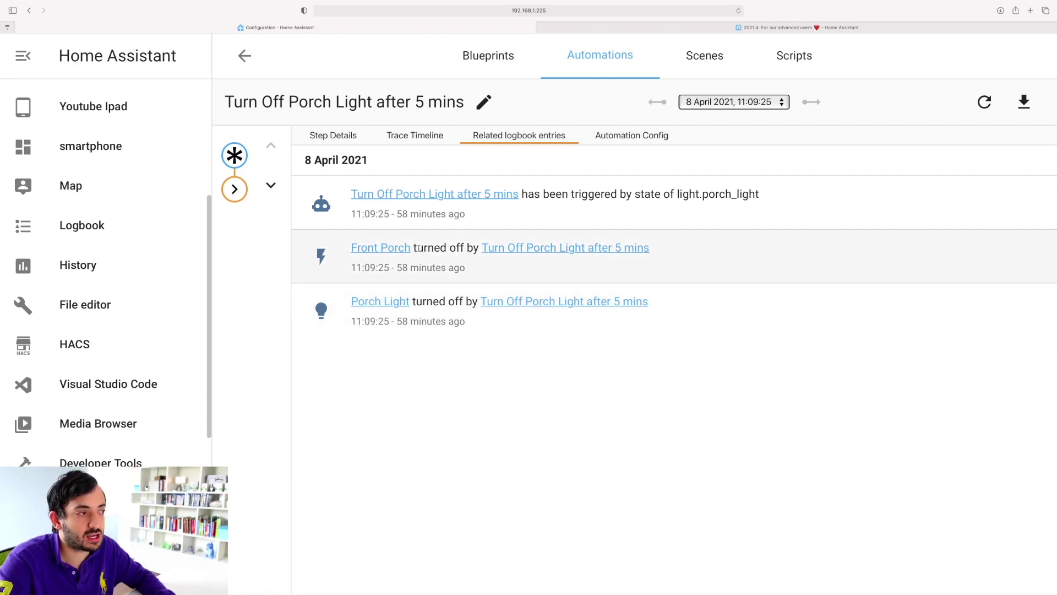
Show the config: light.porch_light 'off' to 'on' for 00:05:00 trigger, light.turn_off action
{"action": "left_click", "coordinate": [632, 135]}
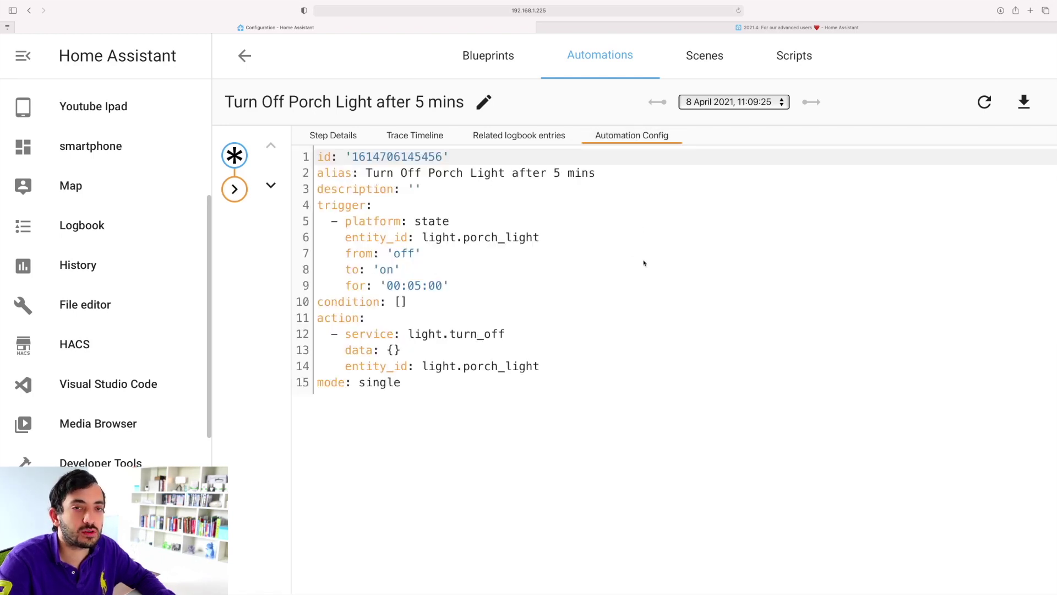